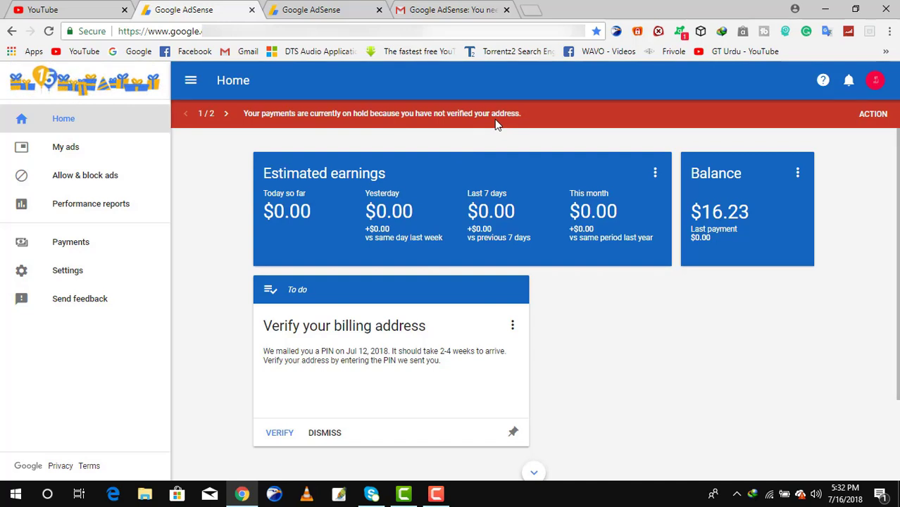
Open the address verification page's PIN entry form and check the identity verification email in Gmail
{"action": "left_click", "coordinate": [870, 115]}
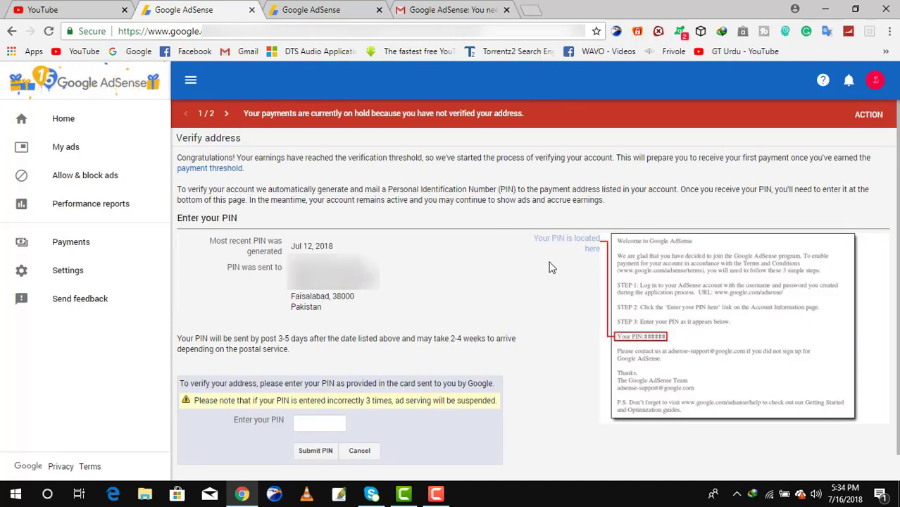
{"action": "left_click", "coordinate": [324, 423]}
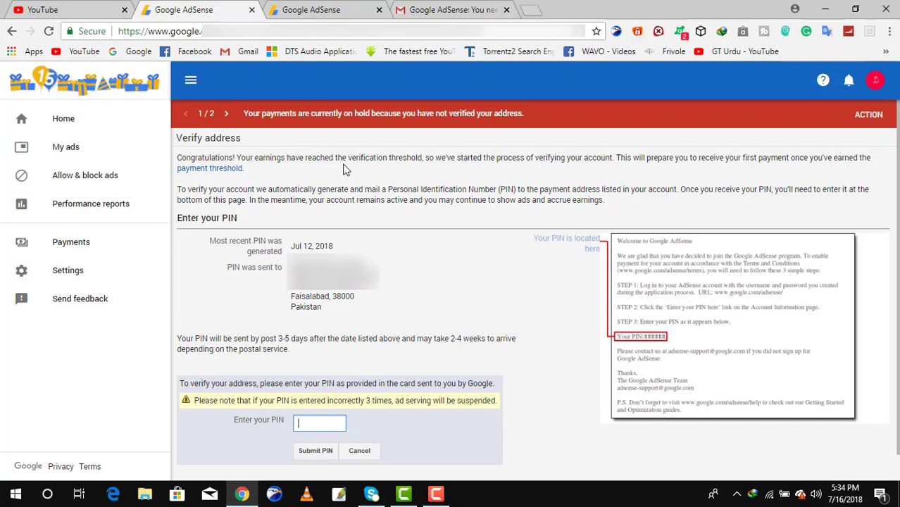
{"action": "left_click", "coordinate": [404, 7]}
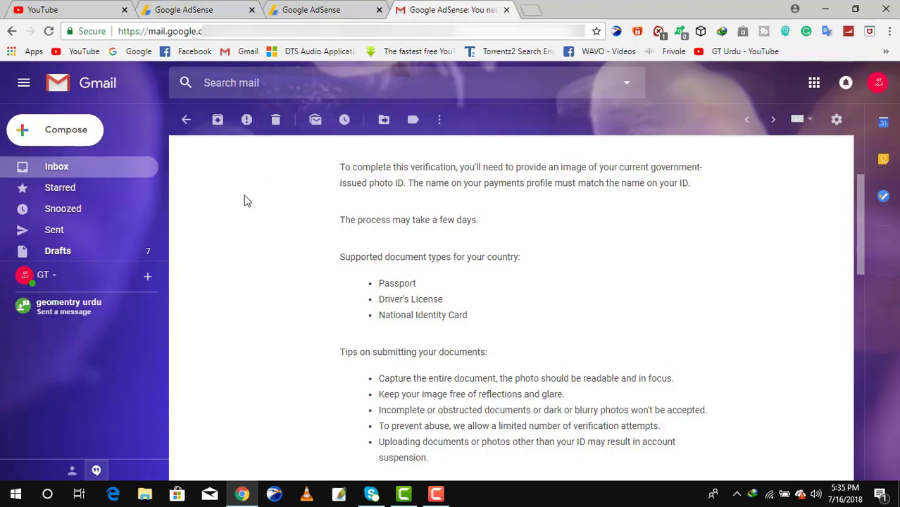
Start identity verification from the AdSense Payments page and upload the image Identy Card 1 as the photo ID
{"action": "left_click", "coordinate": [314, 10]}
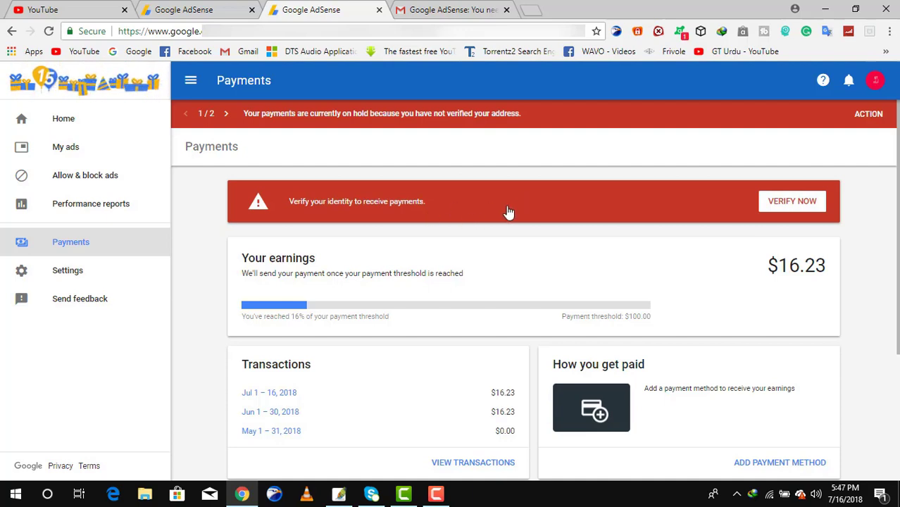
{"action": "left_click", "coordinate": [797, 202]}
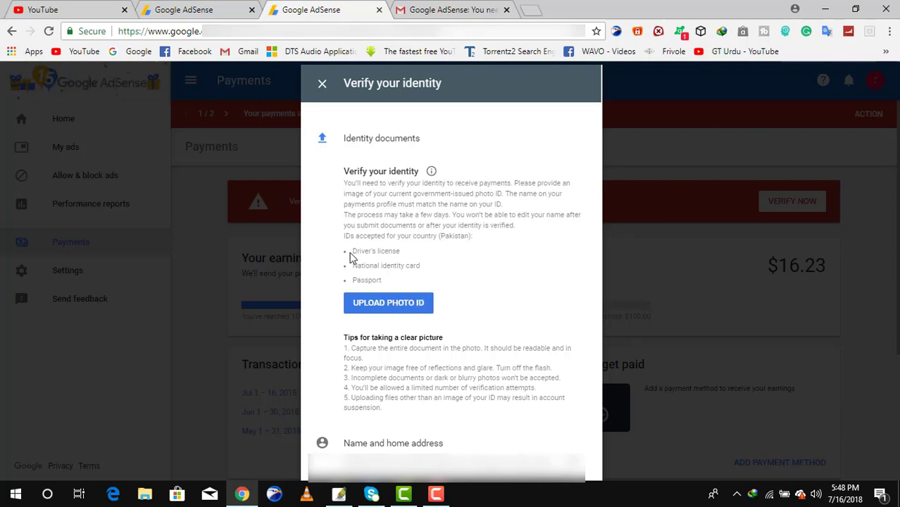
{"action": "left_click_drag", "start_coordinate": [352, 252], "coordinate": [416, 257]}
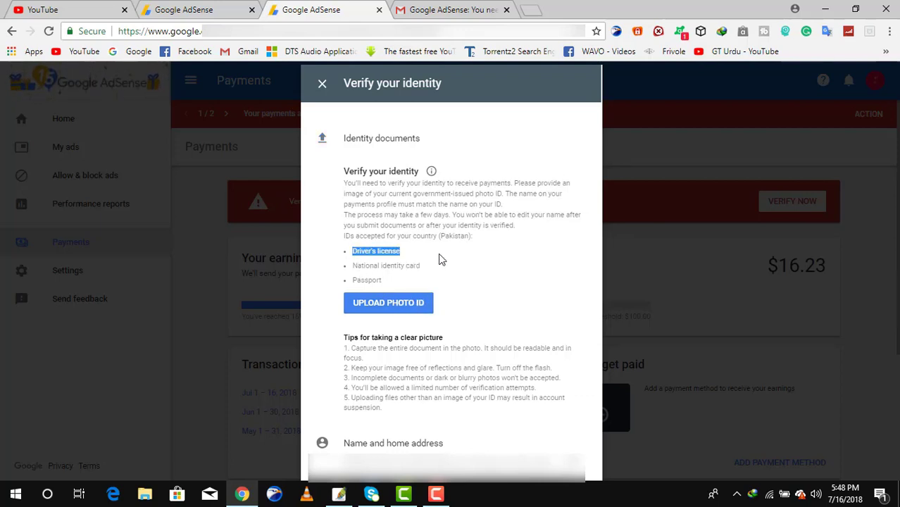
{"action": "left_click", "coordinate": [376, 286]}
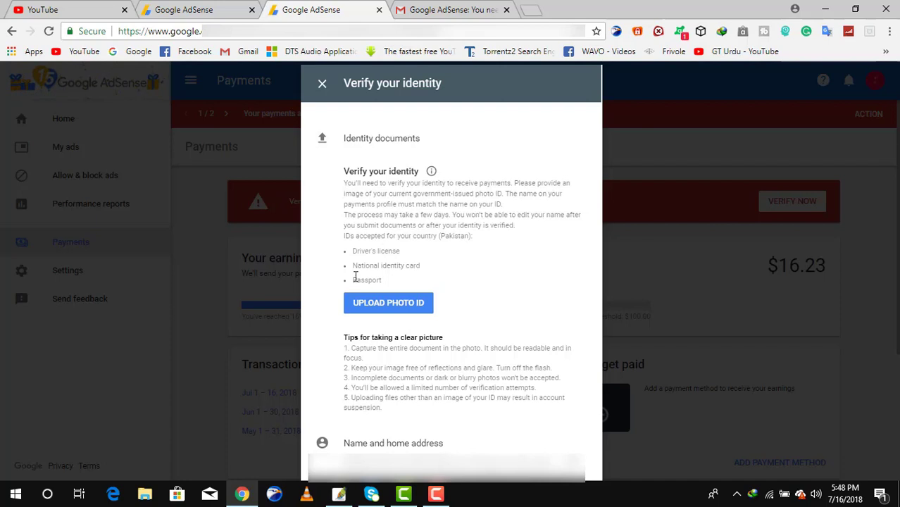
{"action": "left_click", "coordinate": [385, 306]}
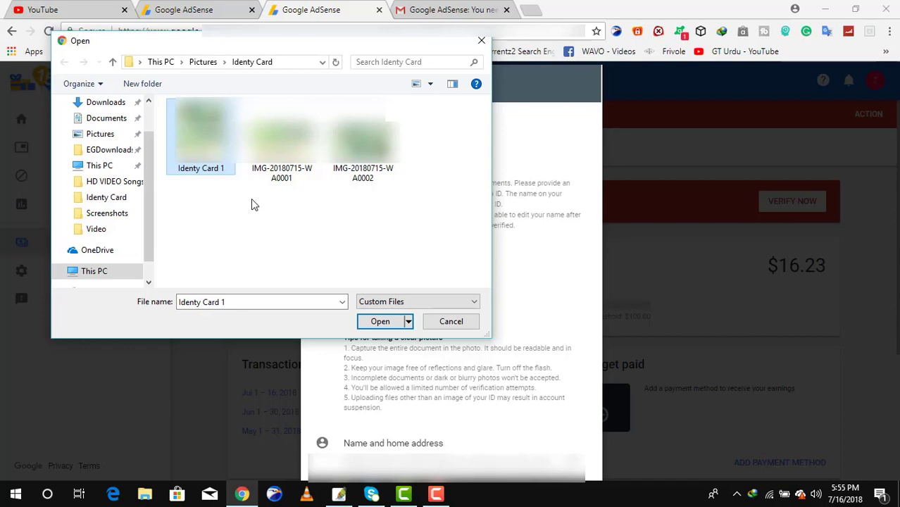
{"action": "left_click", "coordinate": [379, 323]}
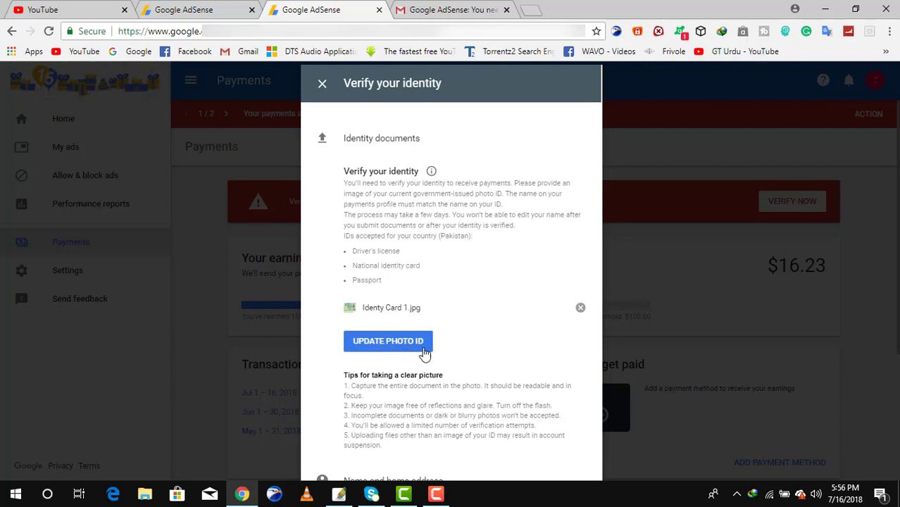
Submit the uploaded photo ID with the name and home address for identity verification and dismiss the closing notice
{"action": "left_click", "coordinate": [384, 345]}
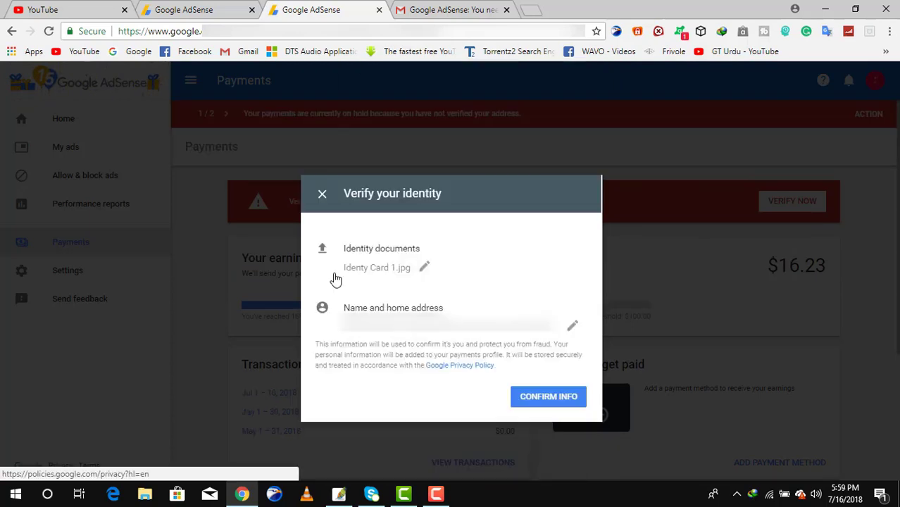
{"action": "left_click", "coordinate": [563, 405]}
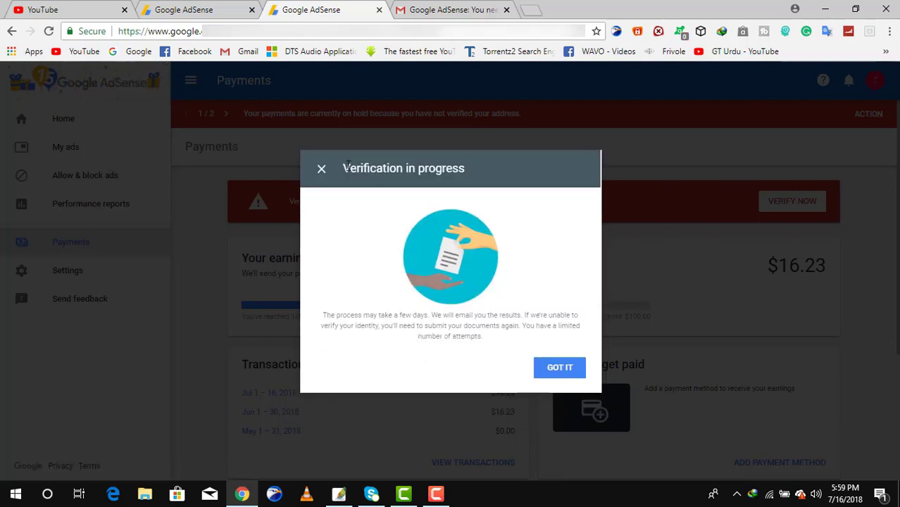
{"action": "left_click", "coordinate": [556, 373]}
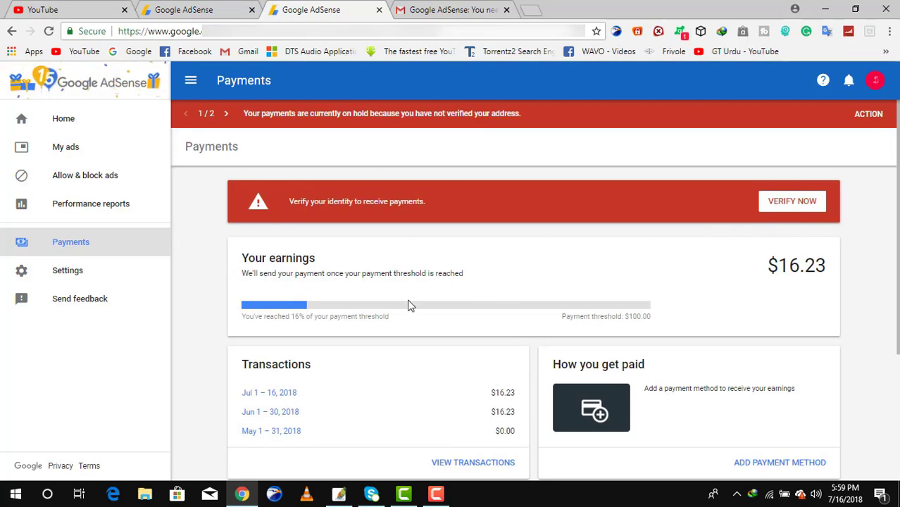
Go to the Gmail inbox and read the Google Payments message about the AdSense identity verification result
{"action": "left_click", "coordinate": [447, 10]}
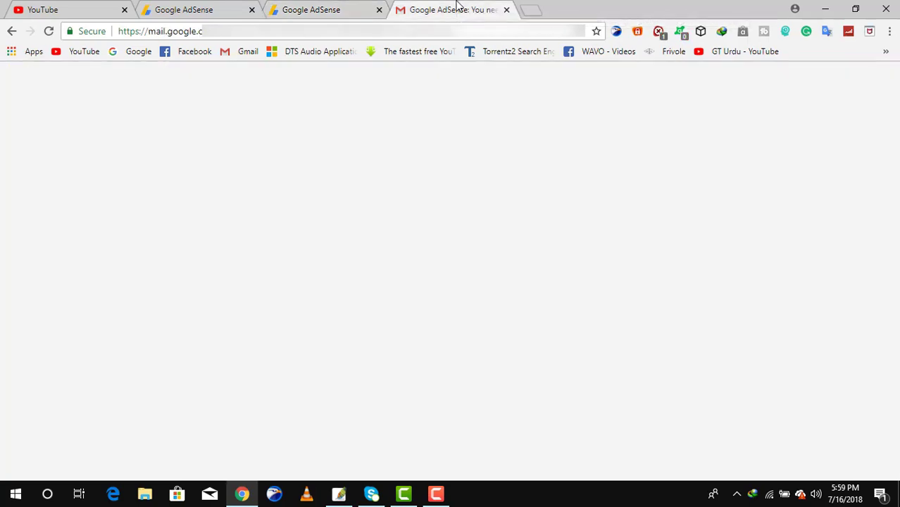
{"action": "left_click", "coordinate": [109, 174]}
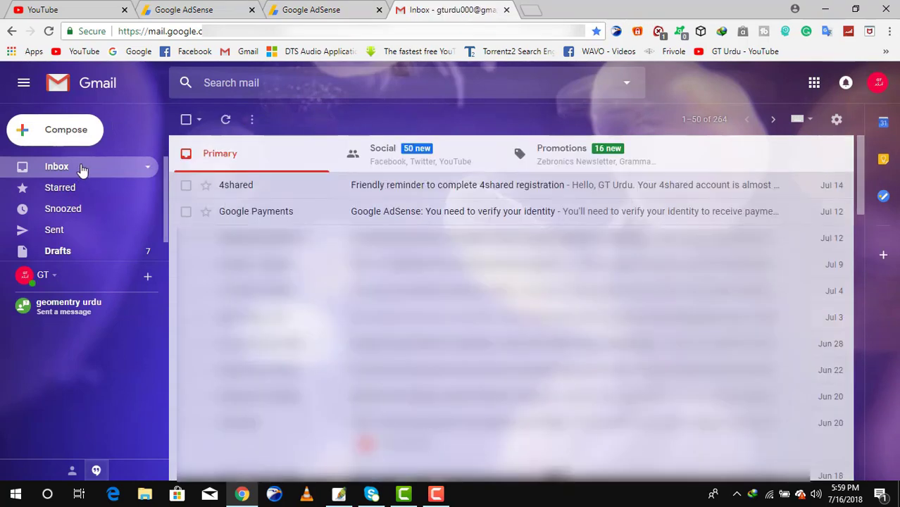
{"action": "scroll", "coordinate": [493, 282], "scroll_direction": "down", "scroll_amount": 3}
{"action": "scroll", "coordinate": [492, 281], "scroll_direction": "up", "scroll_amount": 3}
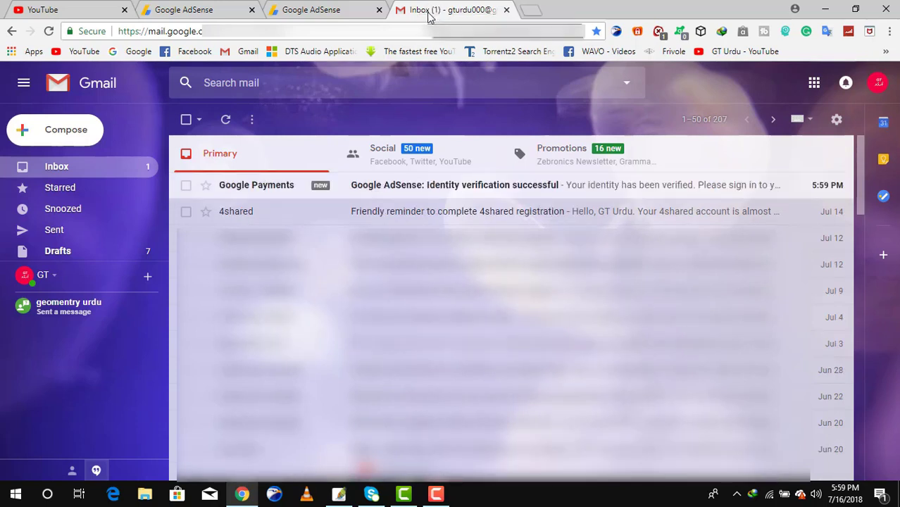
{"action": "left_click", "coordinate": [410, 186]}
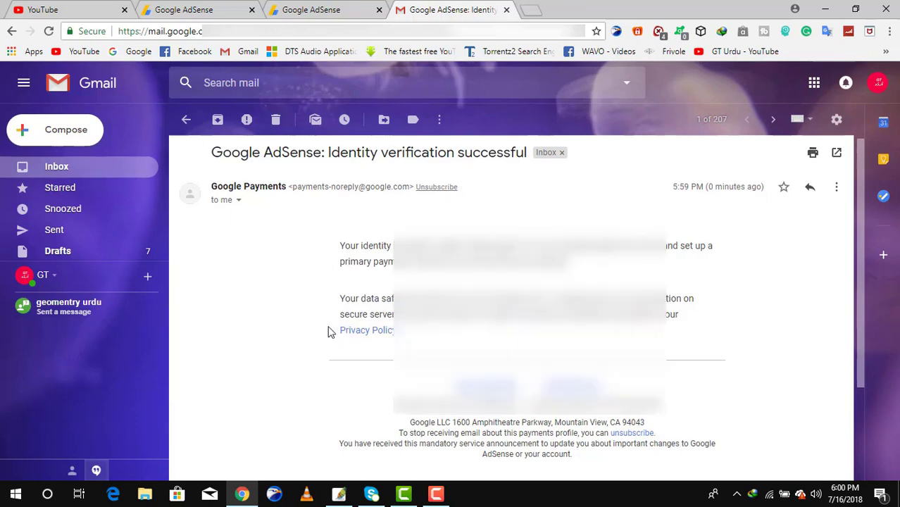
{"action": "scroll", "coordinate": [330, 331], "scroll_direction": "down", "scroll_amount": 2}
{"action": "scroll", "coordinate": [331, 328], "scroll_direction": "up", "scroll_amount": 2}
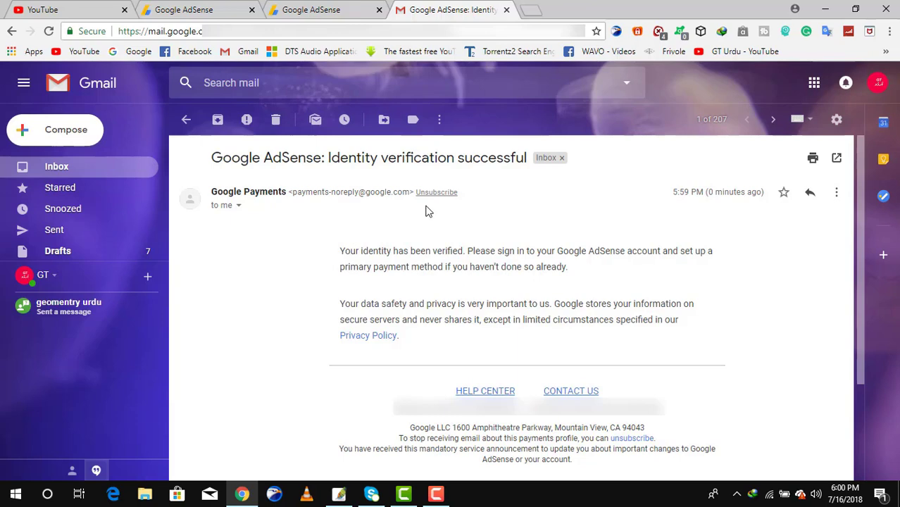
Reload the AdSense Payments page and examine its payment hold notice and the payment details below
{"action": "left_click", "coordinate": [325, 9]}
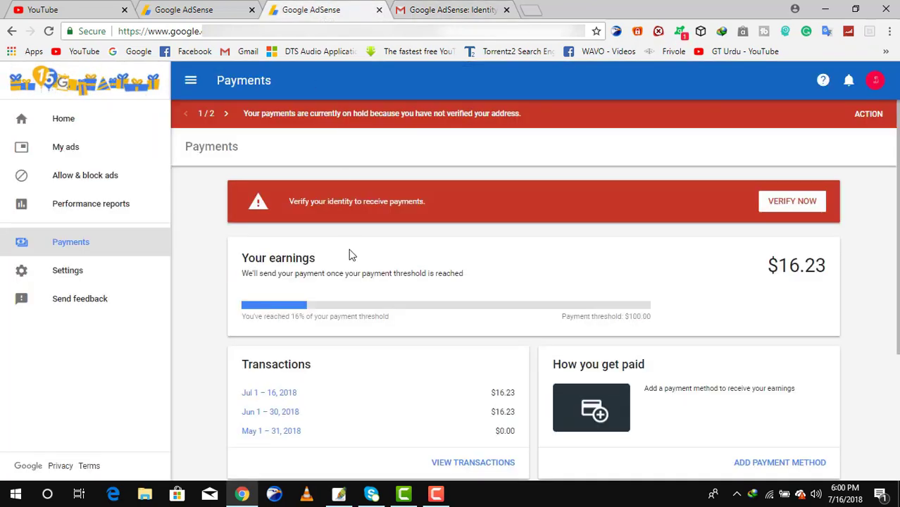
{"action": "left_click", "coordinate": [49, 31]}
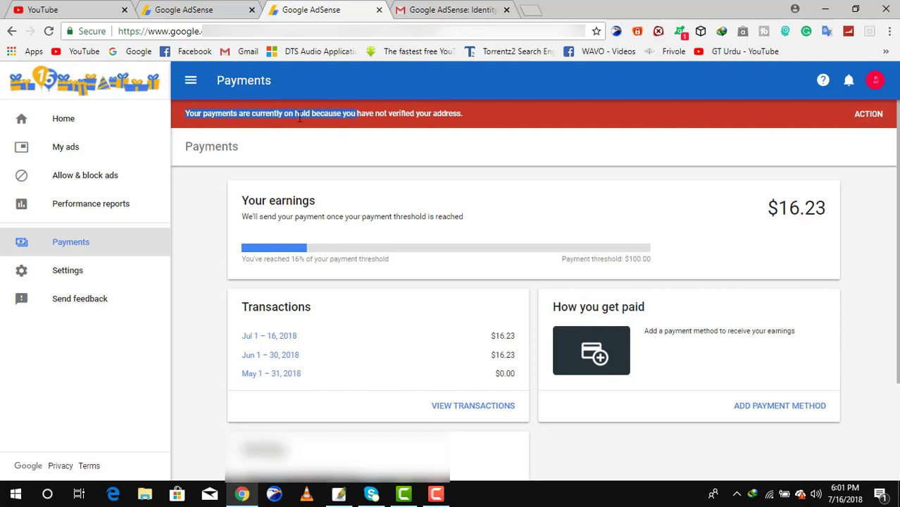
{"action": "left_click", "coordinate": [390, 118]}
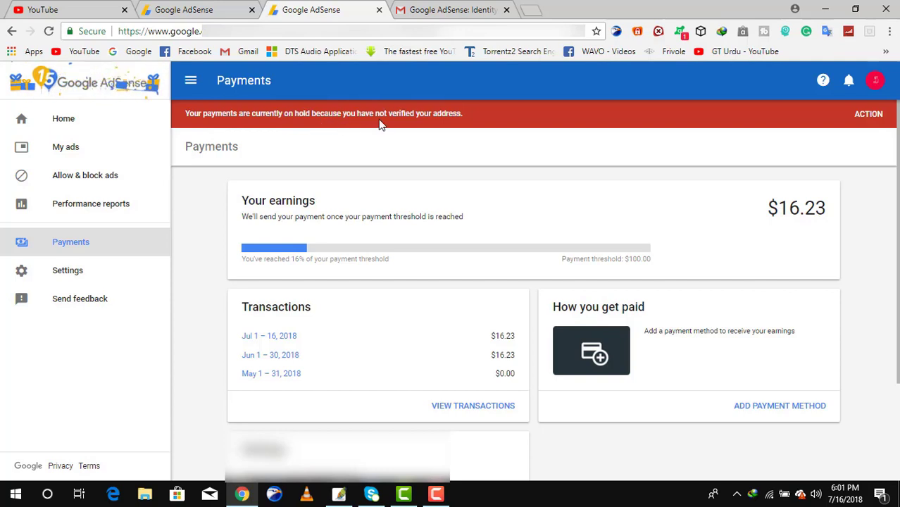
{"action": "scroll", "coordinate": [456, 134], "scroll_direction": "down", "scroll_amount": 3}
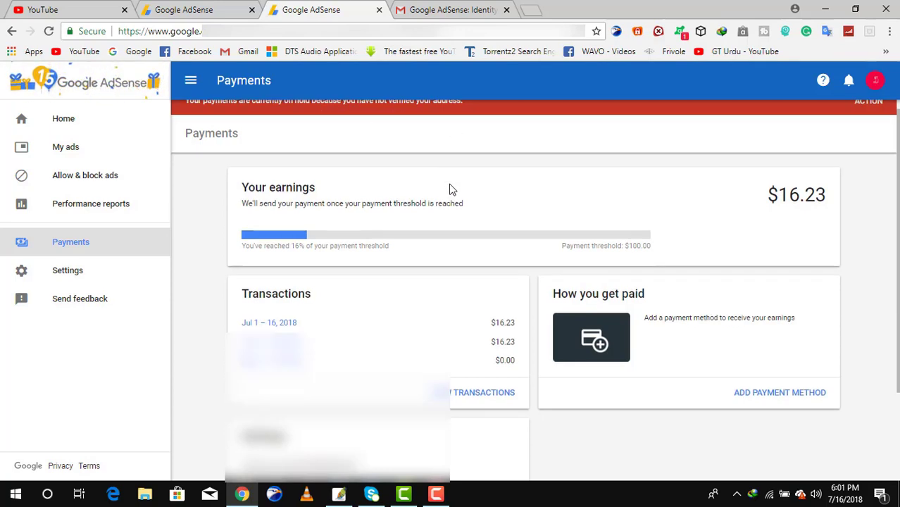
{"action": "scroll", "coordinate": [464, 197], "scroll_direction": "up", "scroll_amount": 3}
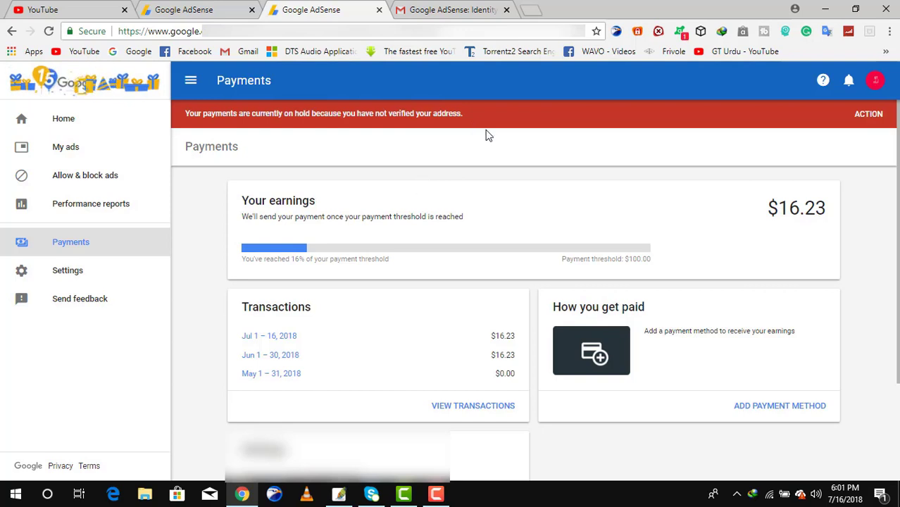
{"action": "left_click_drag", "start_coordinate": [391, 113], "coordinate": [359, 114]}
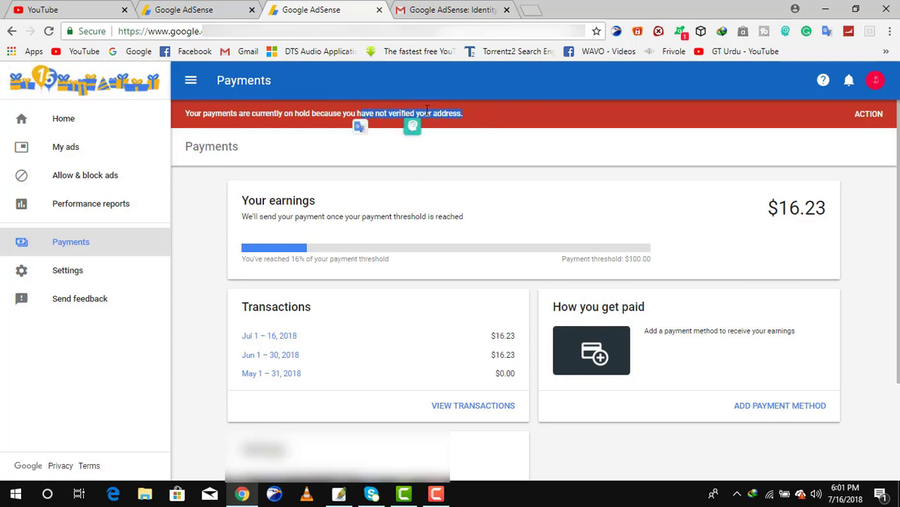
{"action": "left_click", "coordinate": [476, 123]}
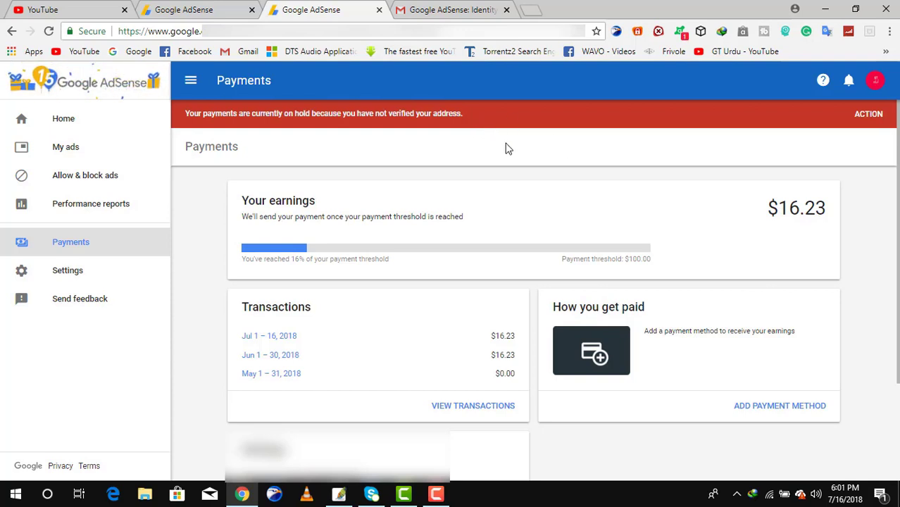
{"action": "scroll", "coordinate": [468, 201], "scroll_direction": "down", "scroll_amount": 3}
{"action": "scroll", "coordinate": [464, 202], "scroll_direction": "up", "scroll_amount": 3}
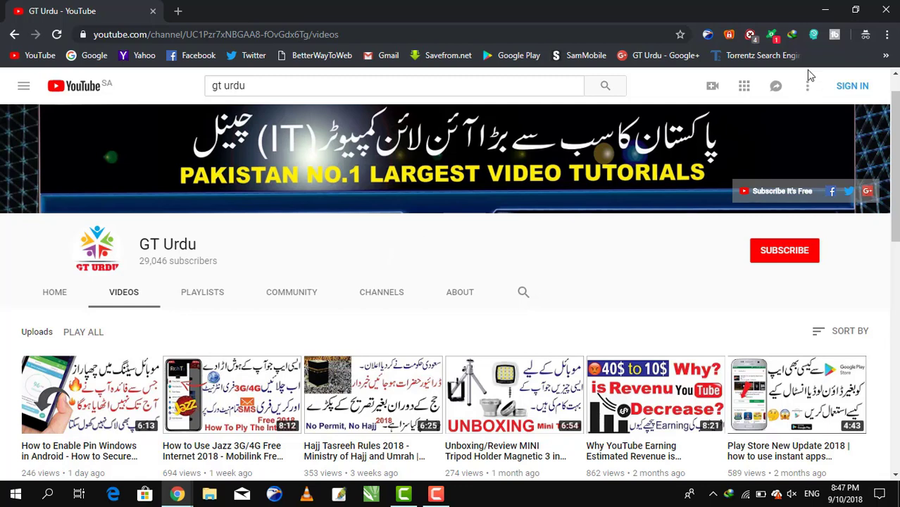
Bring up the AdSense home page and view the scanned AdSense envelope and PIN letter in Photos
{"action": "left_click", "coordinate": [825, 10]}
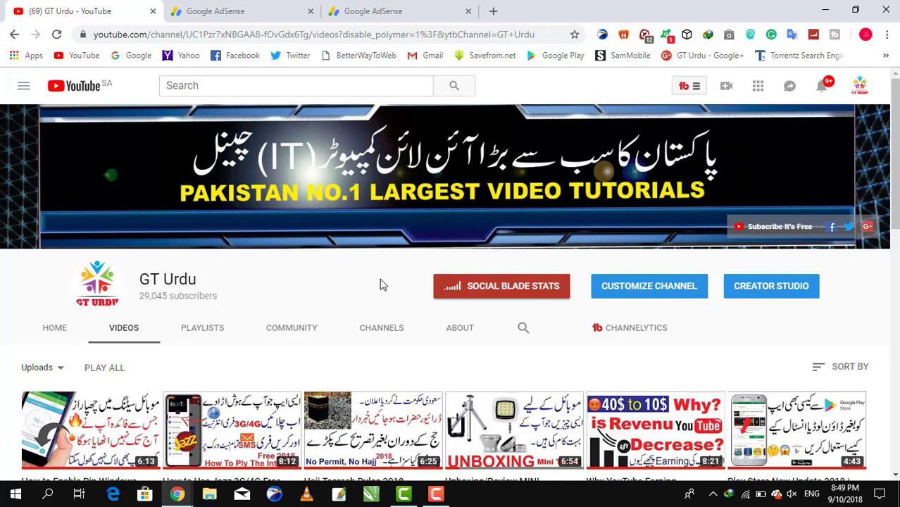
{"action": "left_click", "coordinate": [373, 11]}
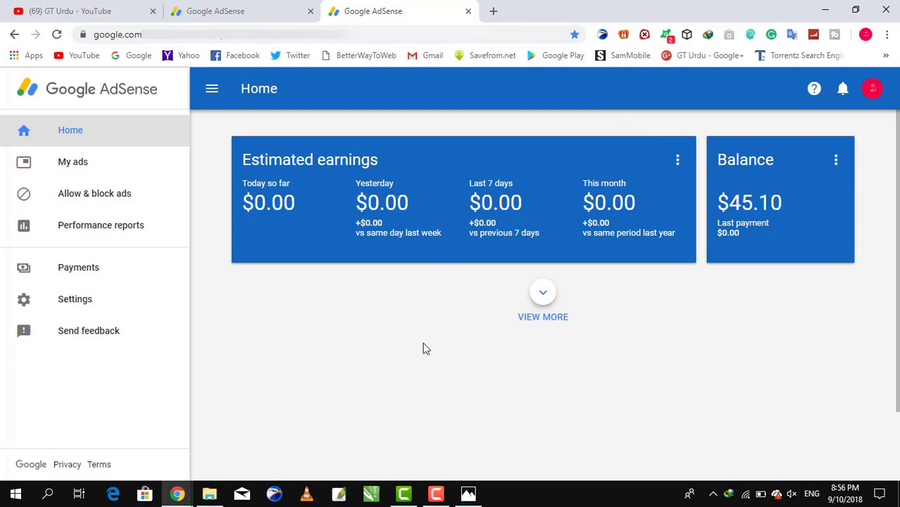
{"action": "left_click", "coordinate": [468, 494]}
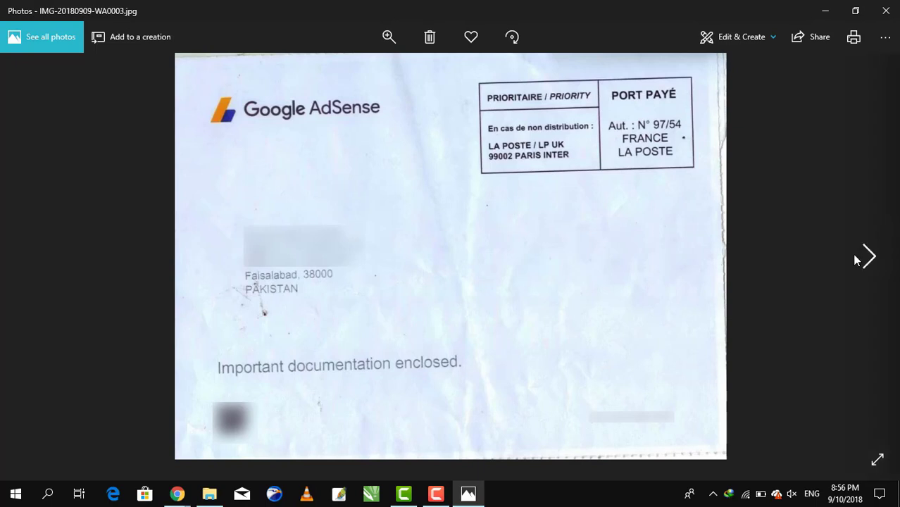
{"action": "left_click", "coordinate": [869, 259]}
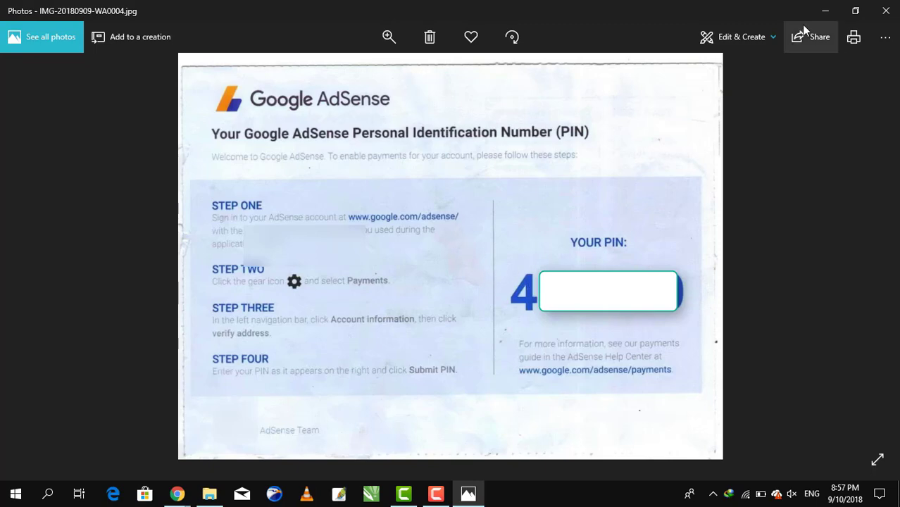
{"action": "left_click", "coordinate": [824, 11]}
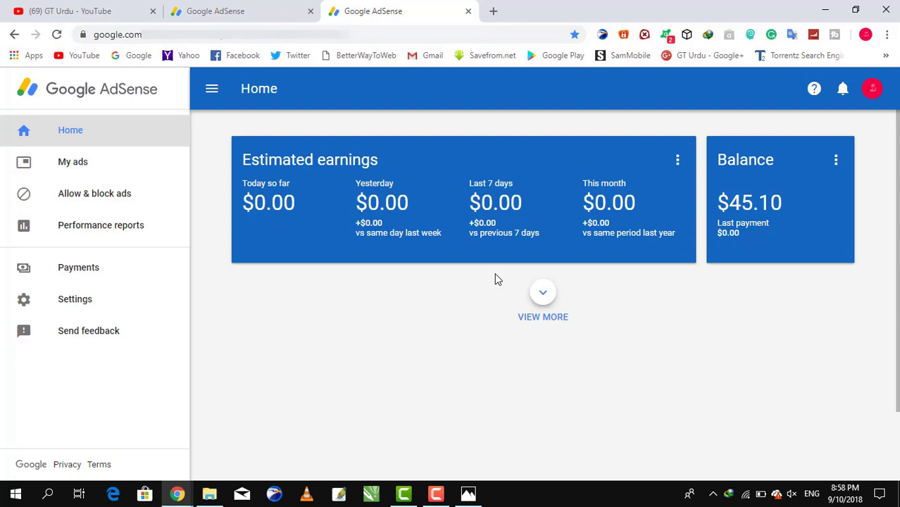
Examine the earnings balance, transactions, payment method and settings on the AdSense Payments page
{"action": "left_click", "coordinate": [211, 12]}
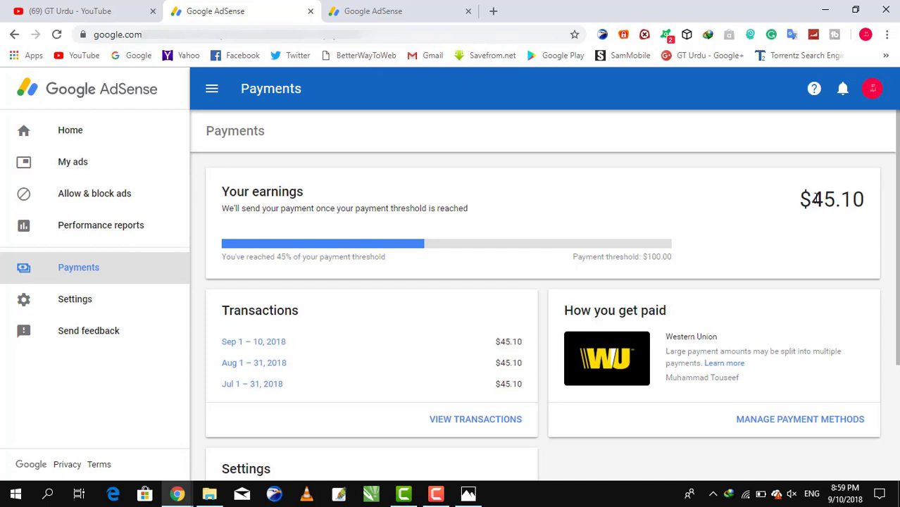
{"action": "double_click", "coordinate": [861, 199]}
{"action": "left_click", "coordinate": [643, 211]}
{"action": "scroll", "coordinate": [394, 221], "scroll_direction": "down", "scroll_amount": 3}
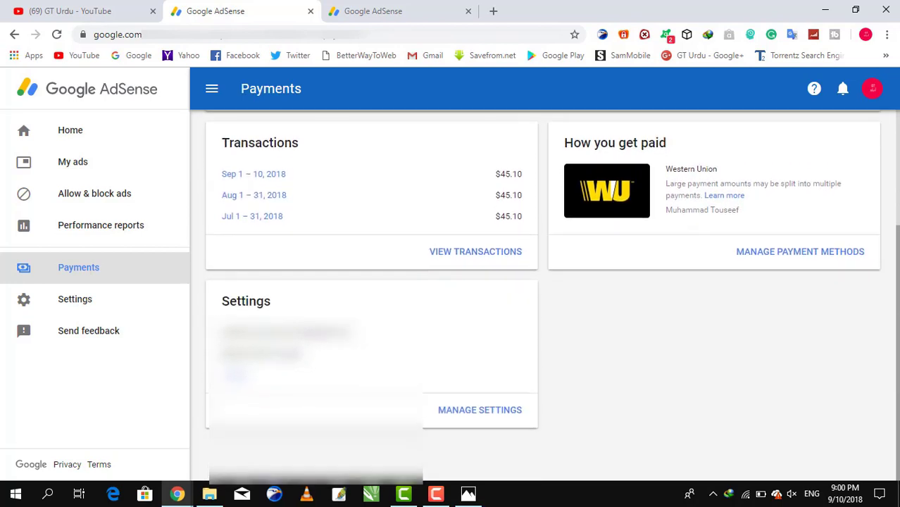
{"action": "scroll", "coordinate": [878, 199], "scroll_direction": "up", "scroll_amount": 3}
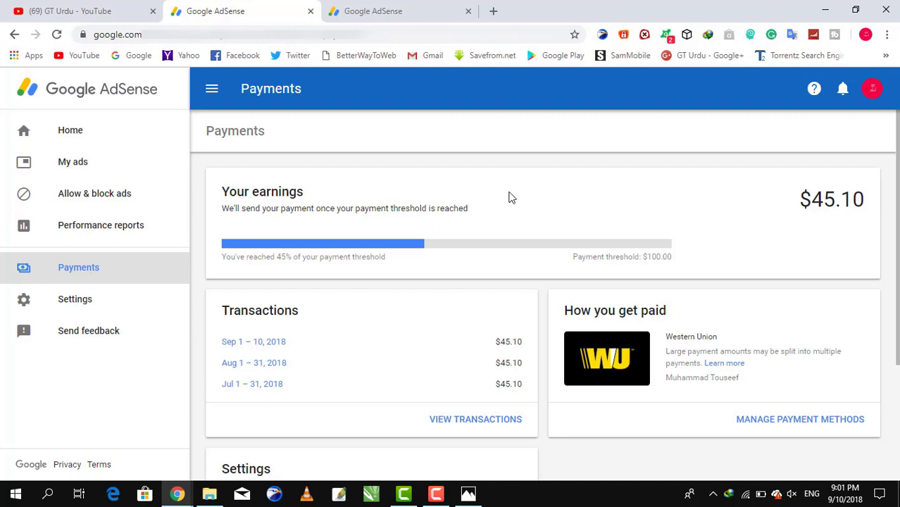
{"action": "scroll", "coordinate": [511, 198], "scroll_direction": "down", "scroll_amount": 1}
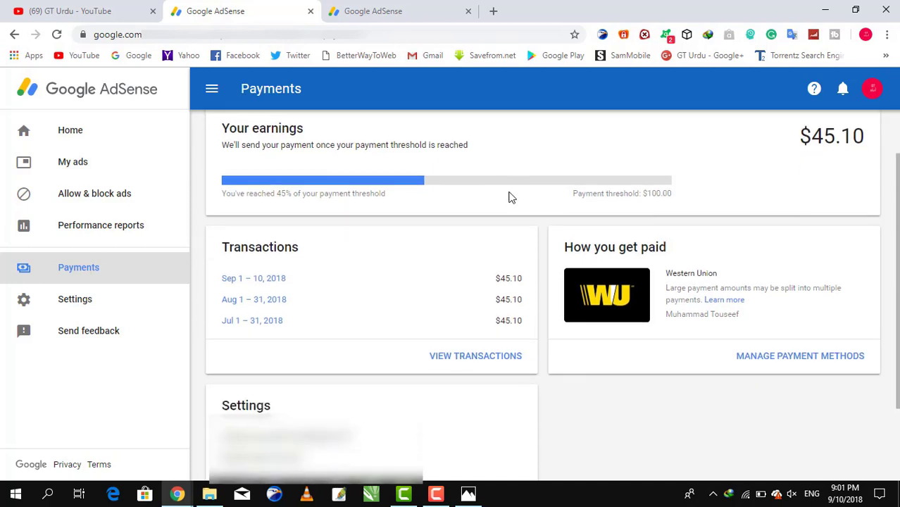
{"action": "scroll", "coordinate": [510, 197], "scroll_direction": "up", "scroll_amount": 1}
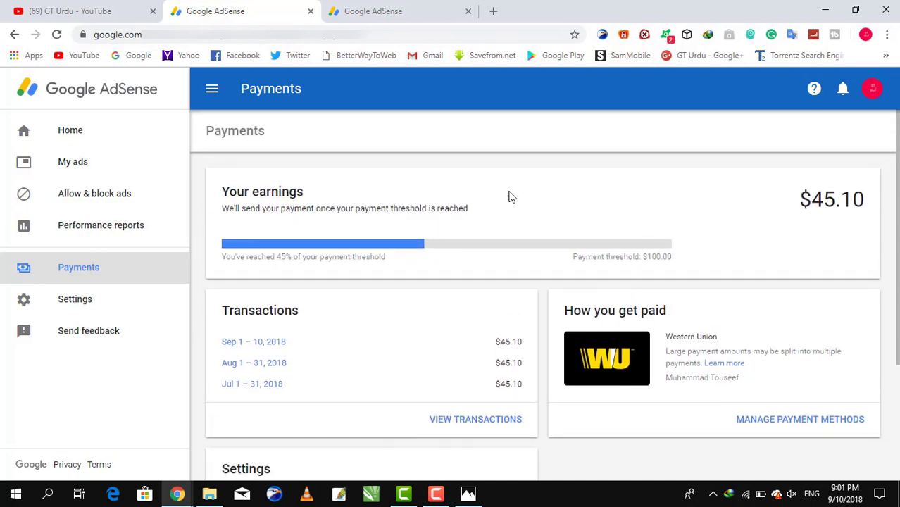